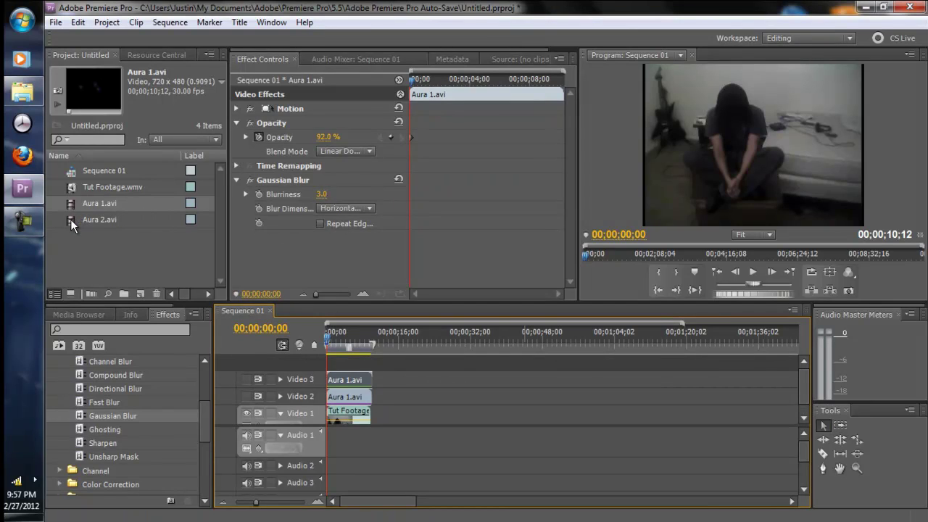
Drop Aura 2.avi onto a new Video 4 track above both Aura 1.avi layers.
click(87, 219)
drag(68, 221, 333, 368)
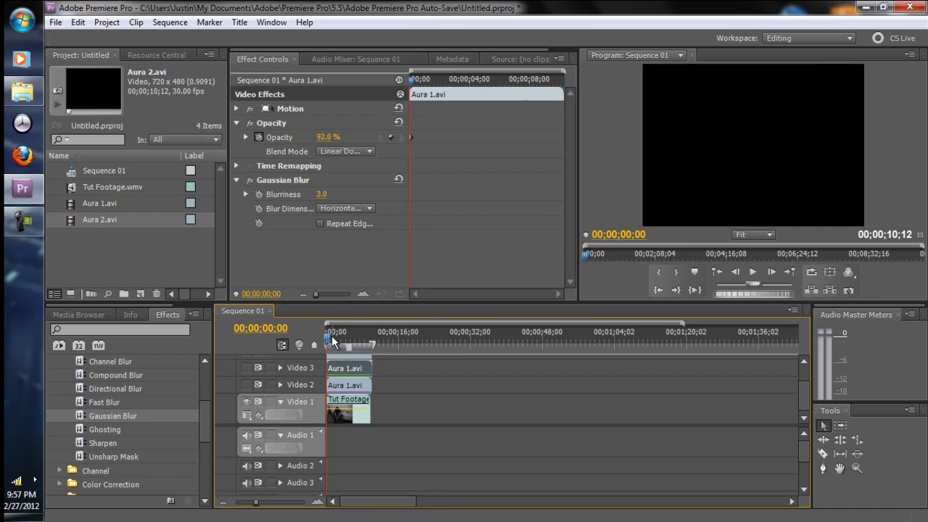
mouse_move(331, 335)
mouse_down()
mouse_move(340, 338)
mouse_move(320, 341)
mouse_up()
scroll(803, 406, up, 3)
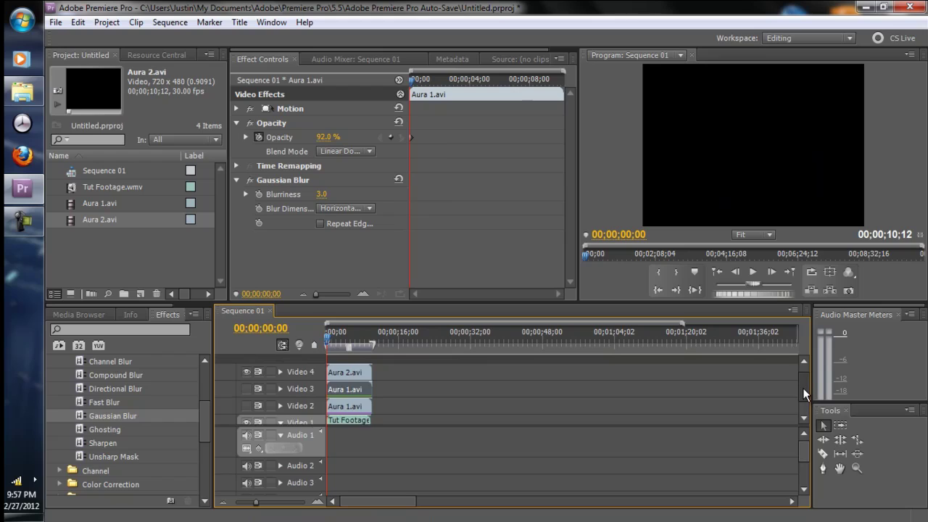
Set the Video 4 Aura 2.avi clip's Opacity blend mode to Color Dodge.
click(348, 375)
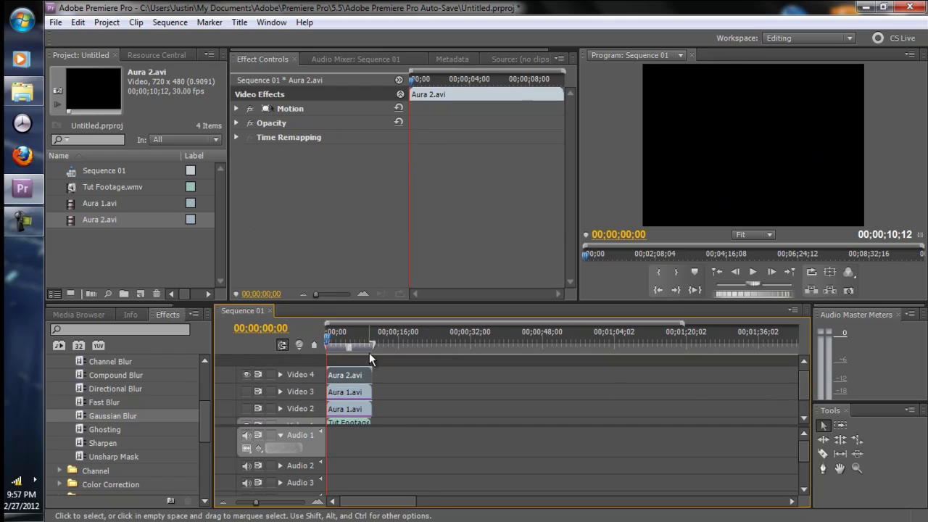
click(236, 122)
click(370, 150)
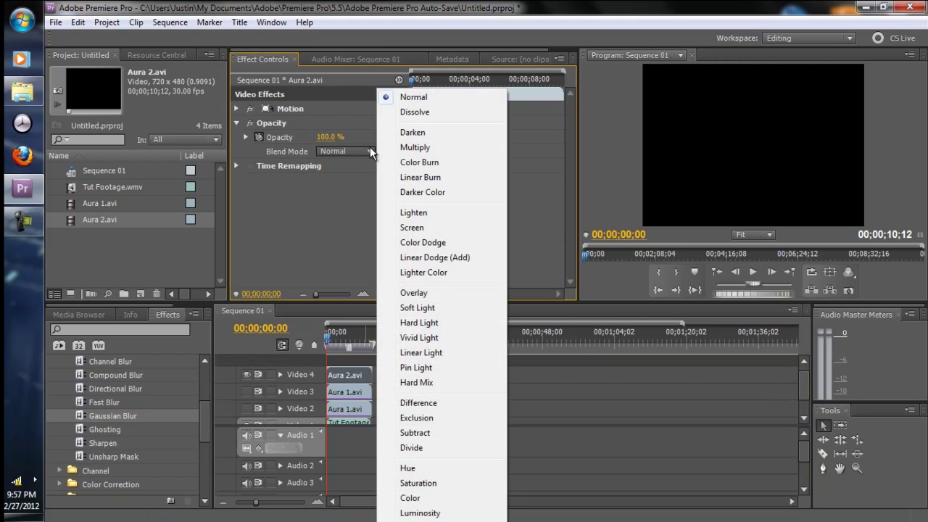
click(448, 241)
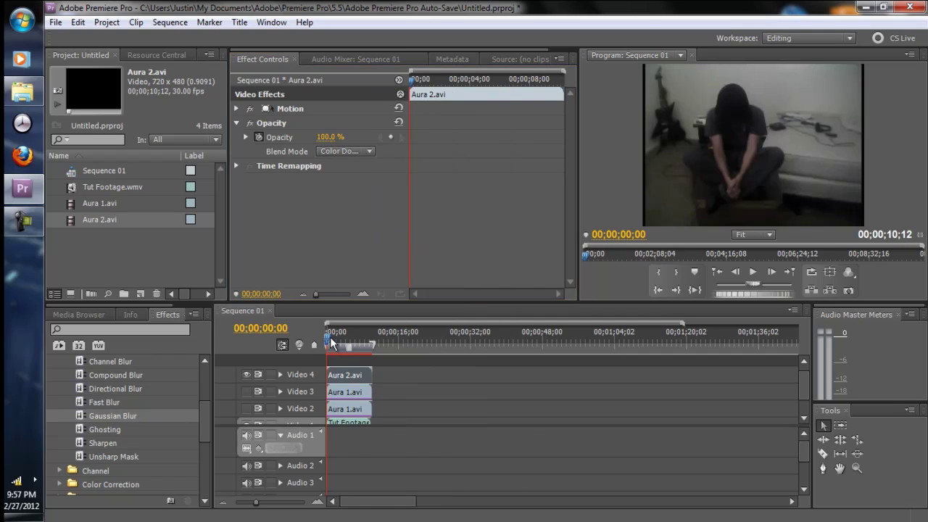
Apply Gaussian Blur at Blurriness 200 to the clip, then drag in another Aura 2.avi.
drag(330, 336, 337, 341)
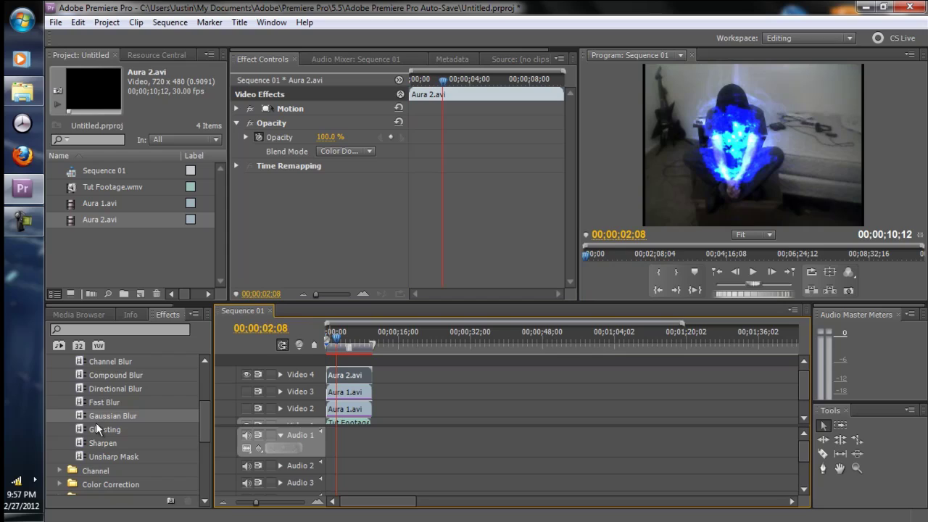
drag(78, 415, 346, 375)
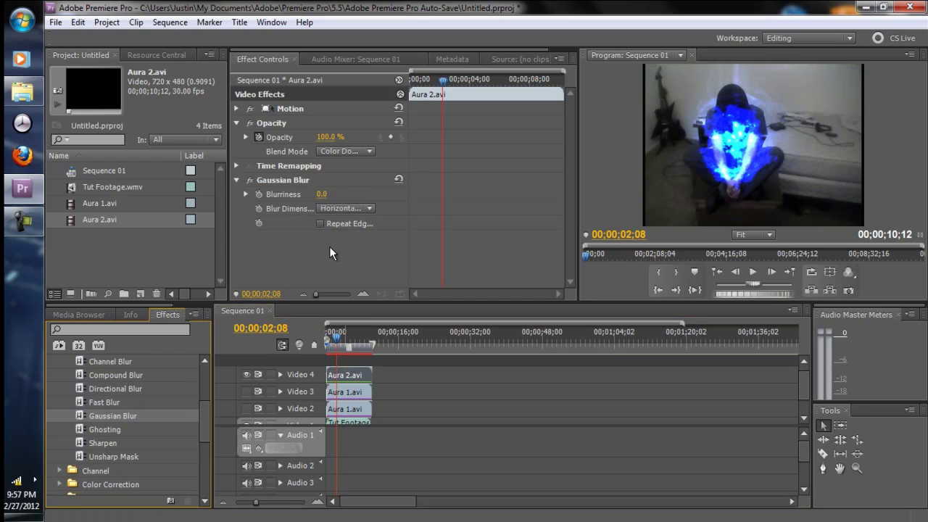
drag(320, 194, 480, 230)
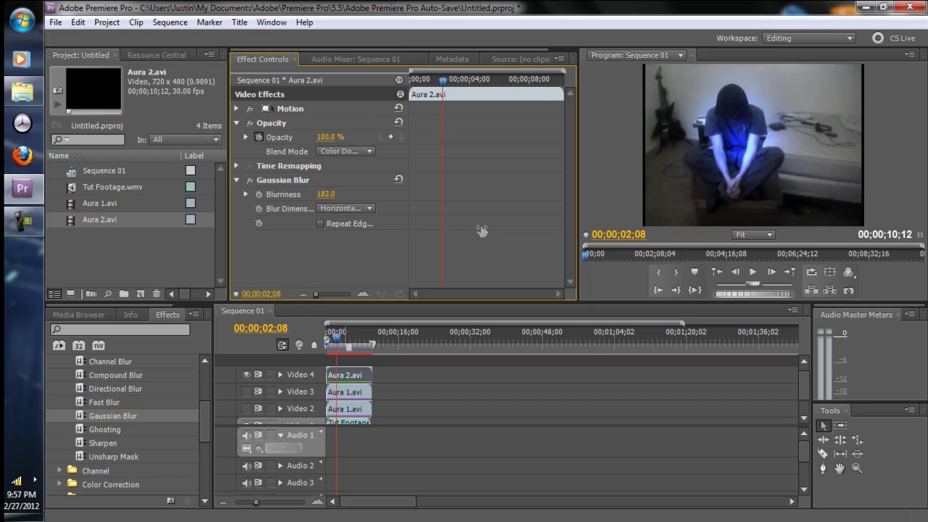
drag(484, 230, 500, 233)
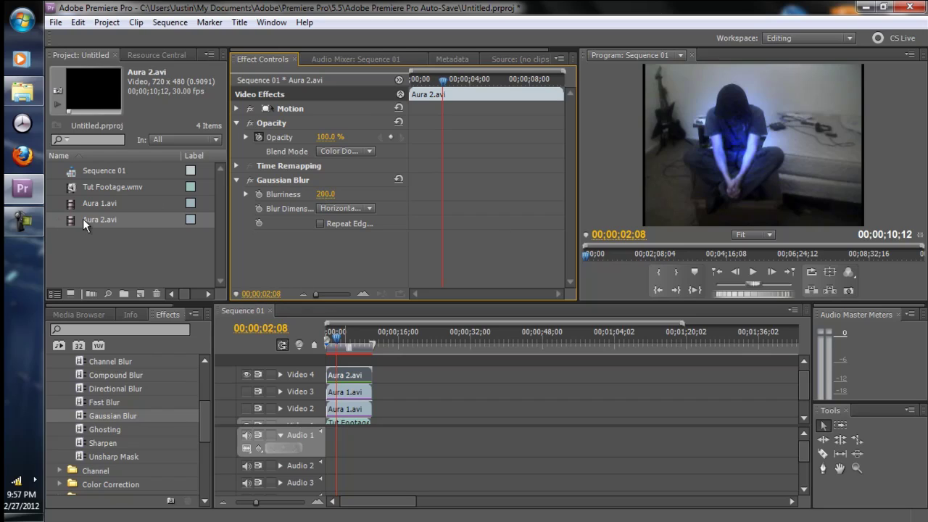
drag(76, 218, 326, 358)
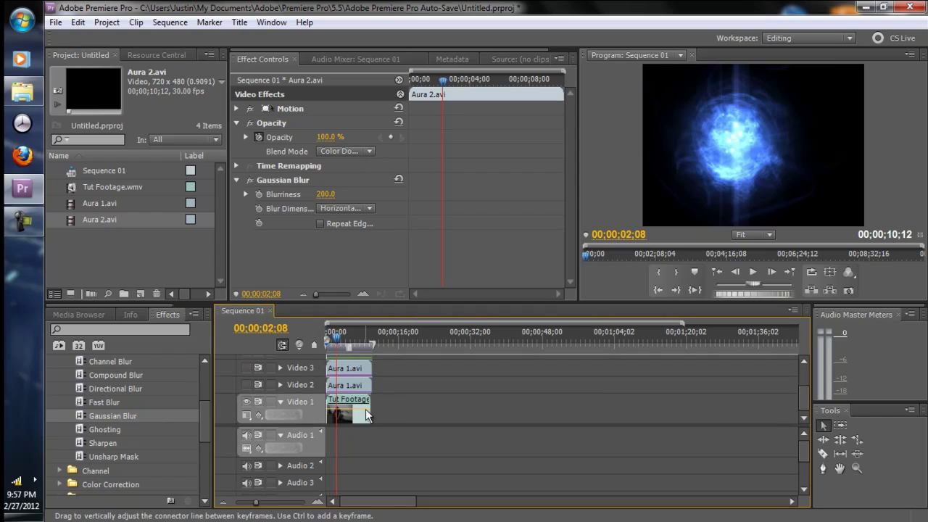
Blend the Video 5 Aura 2.avi clip with Linear Dodge (Add) at 34% opacity, then rewind.
drag(806, 392, 797, 361)
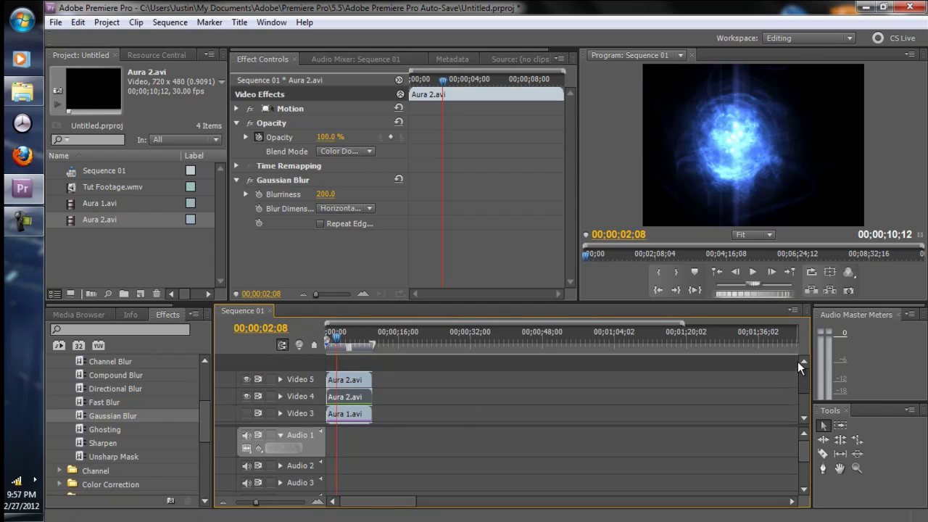
click(362, 379)
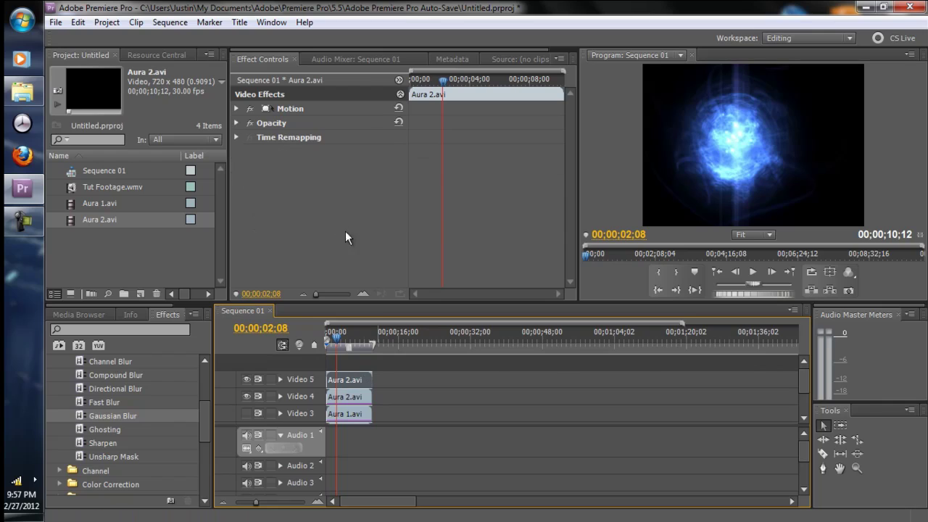
click(236, 137)
click(236, 136)
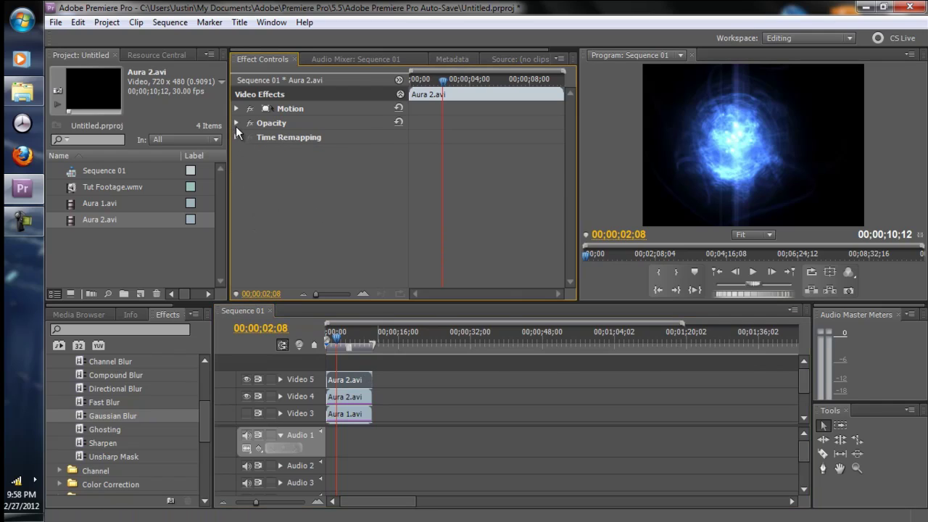
click(236, 124)
click(369, 151)
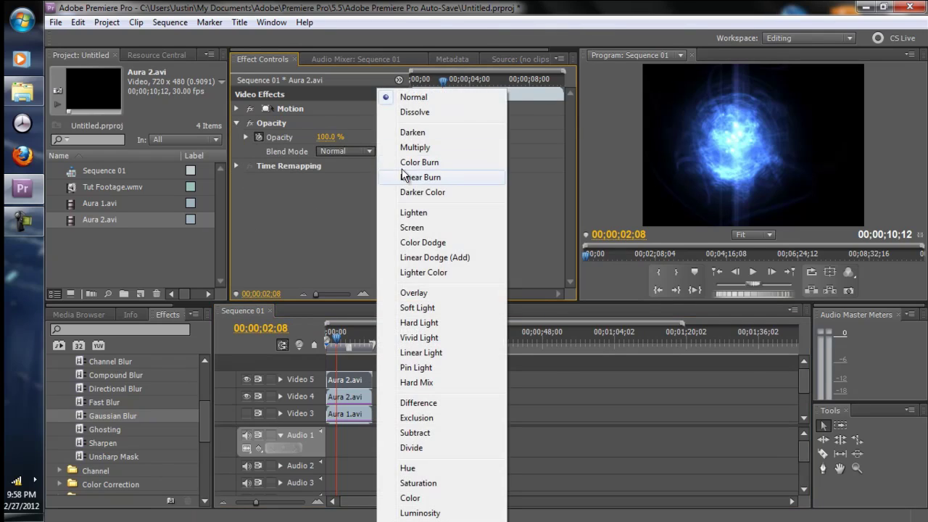
click(435, 258)
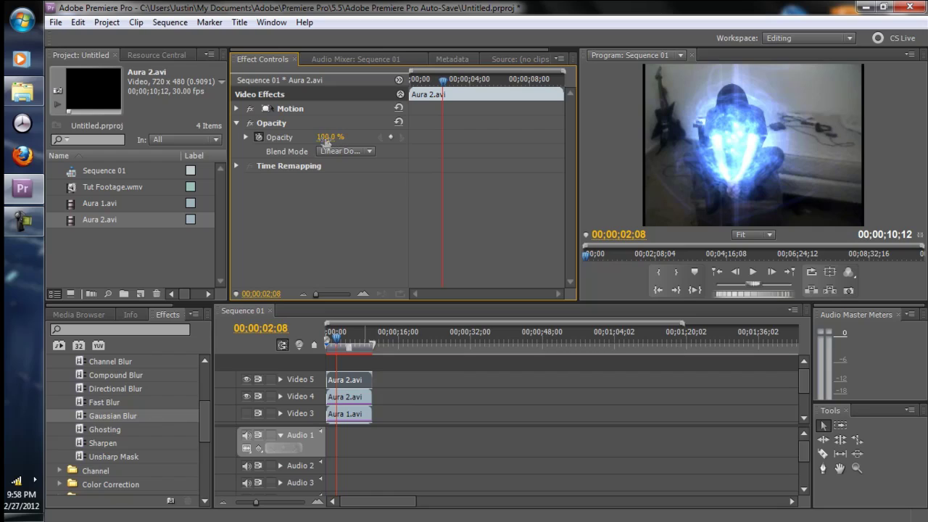
drag(311, 142, 269, 167)
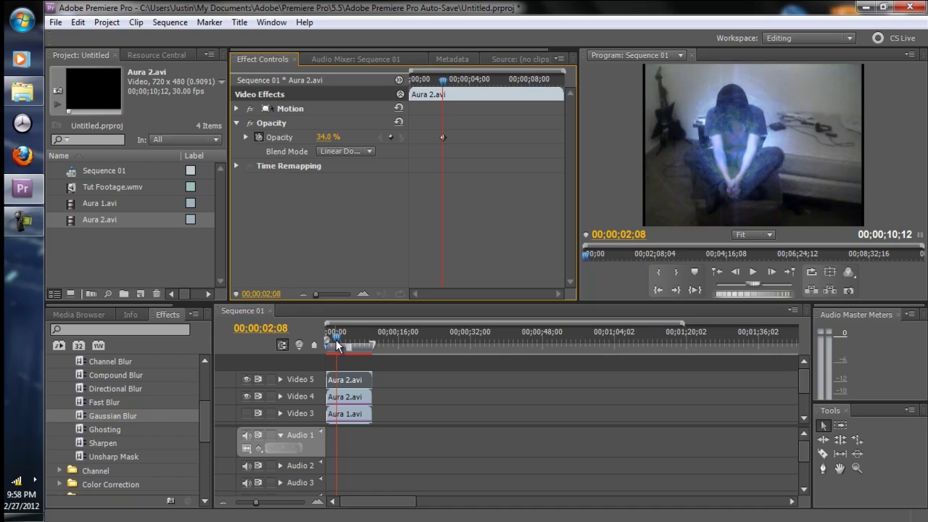
drag(335, 341, 322, 335)
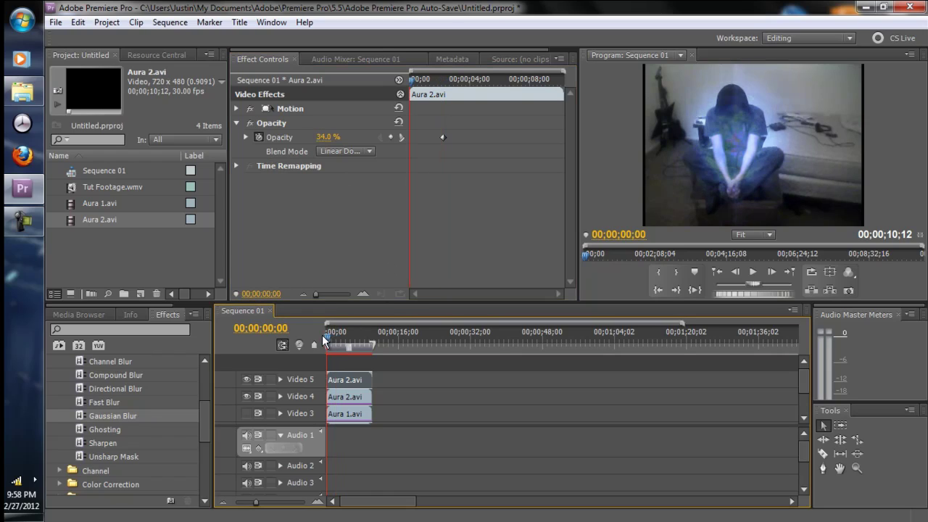
Play back the sequence to check the aura, then return to the start.
click(753, 273)
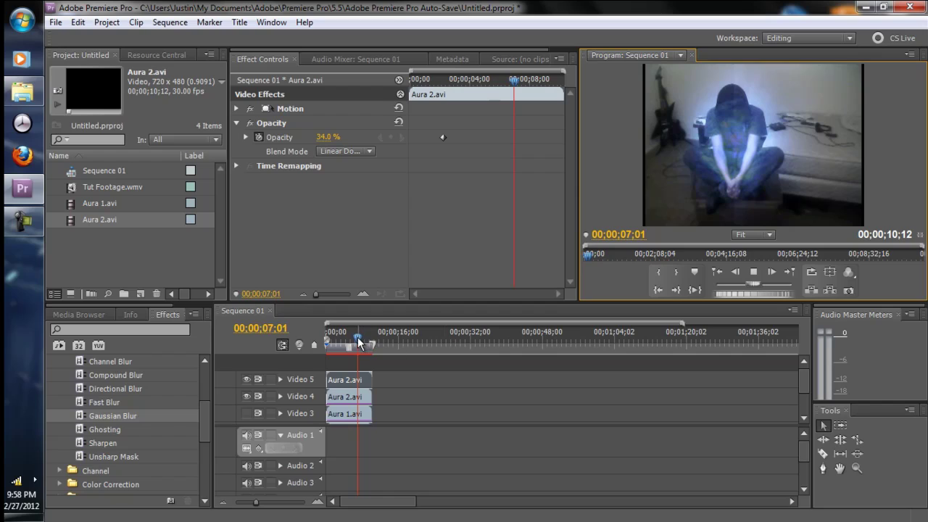
drag(362, 338, 318, 347)
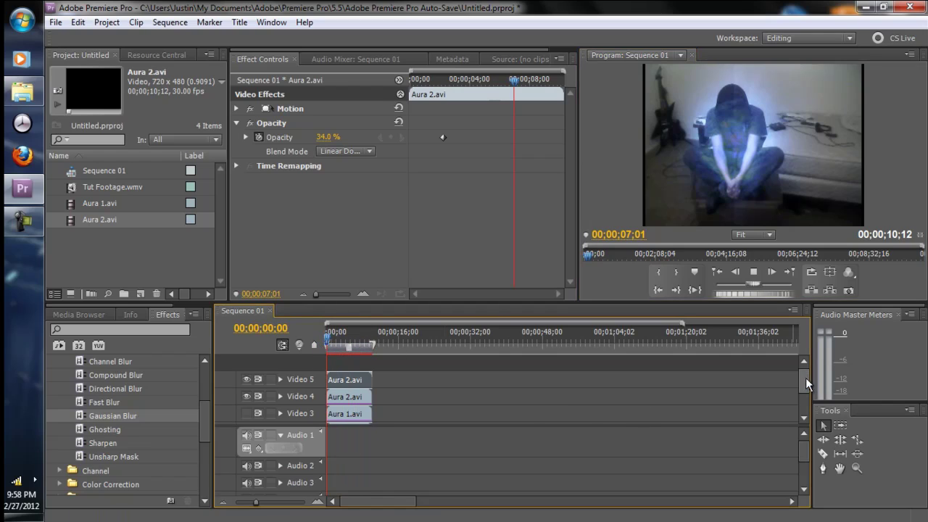
drag(806, 378, 801, 403)
Make the Video 2 and Video 3 aura tracks visible again and play the full composite.
click(247, 384)
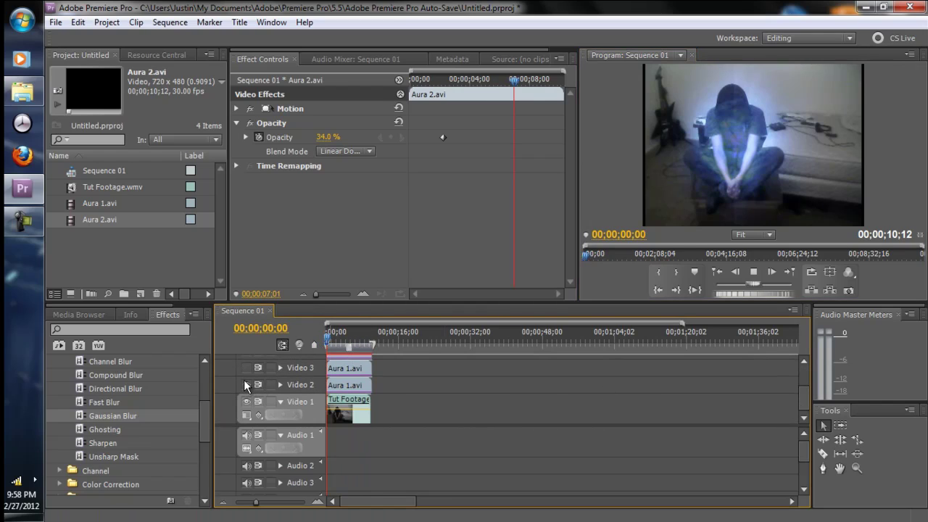
click(246, 367)
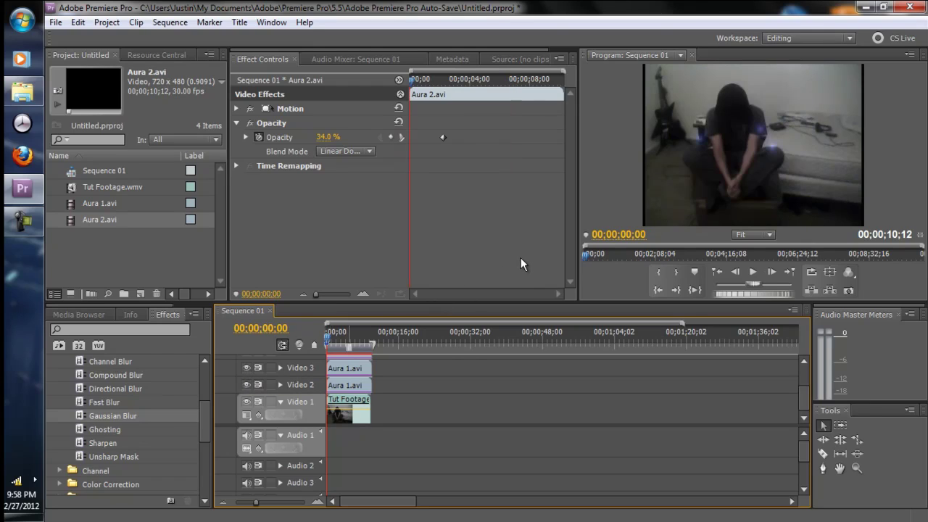
click(754, 274)
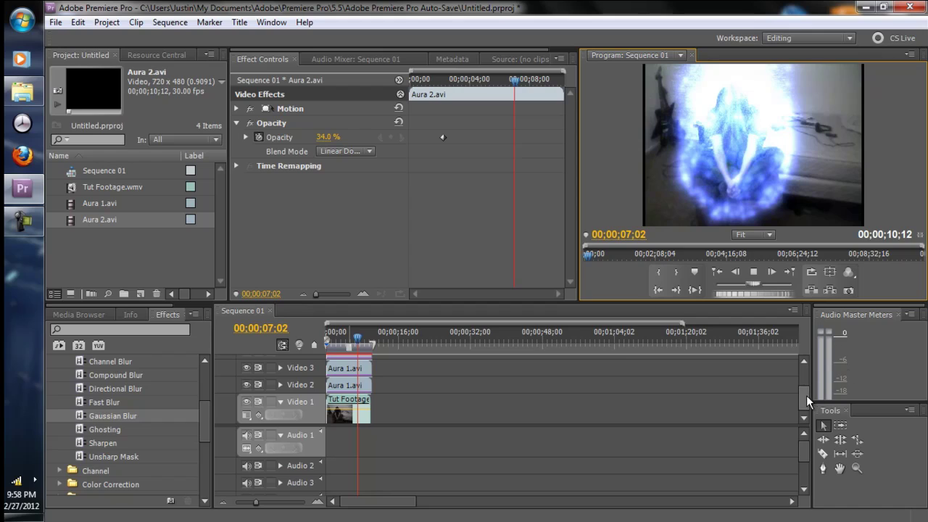
mouse_move(806, 395)
mouse_down()
mouse_move(799, 363)
mouse_move(798, 395)
mouse_up()
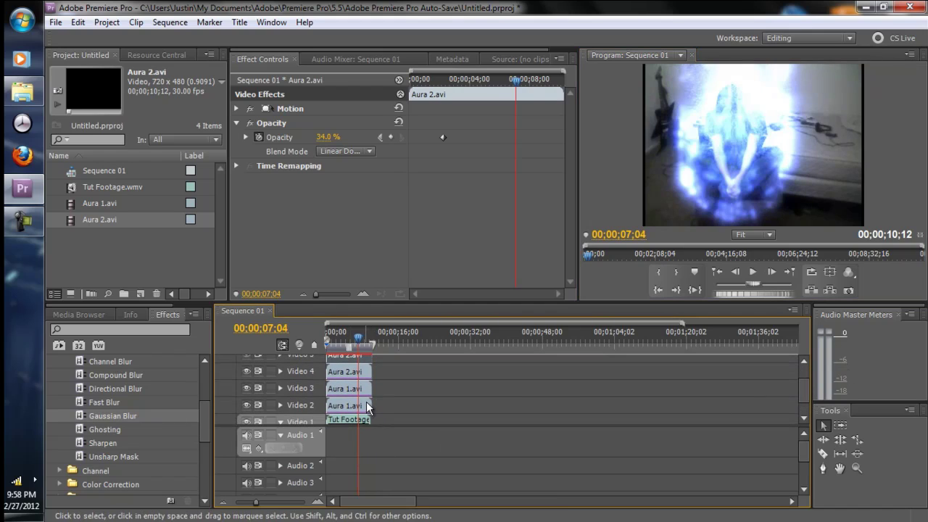
Lower the Aura 1.avi clips' opacity to 57% on Video 3 and 41% on Video 2.
click(363, 384)
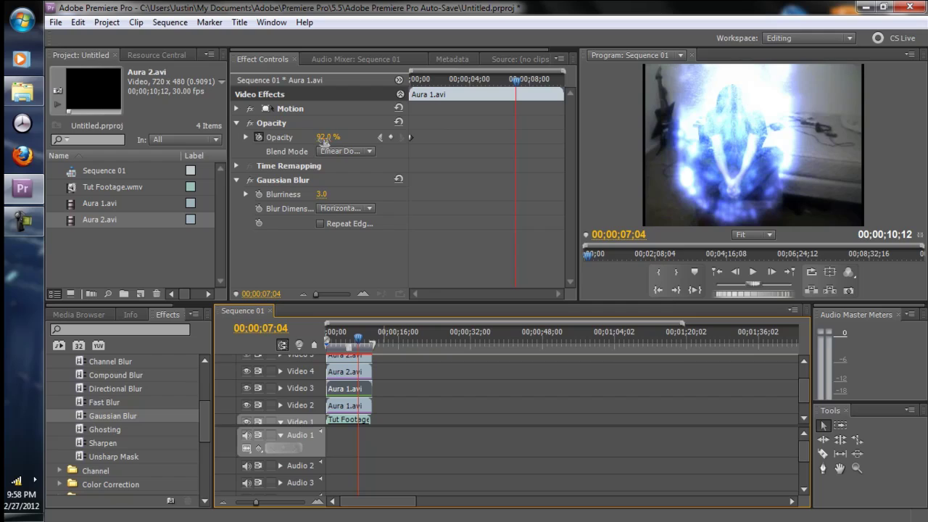
drag(327, 143, 310, 143)
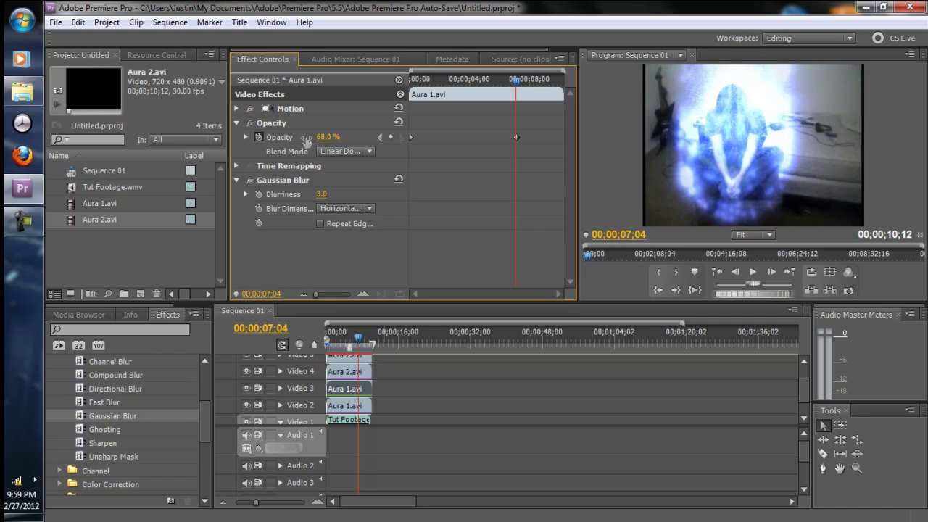
drag(305, 141, 299, 141)
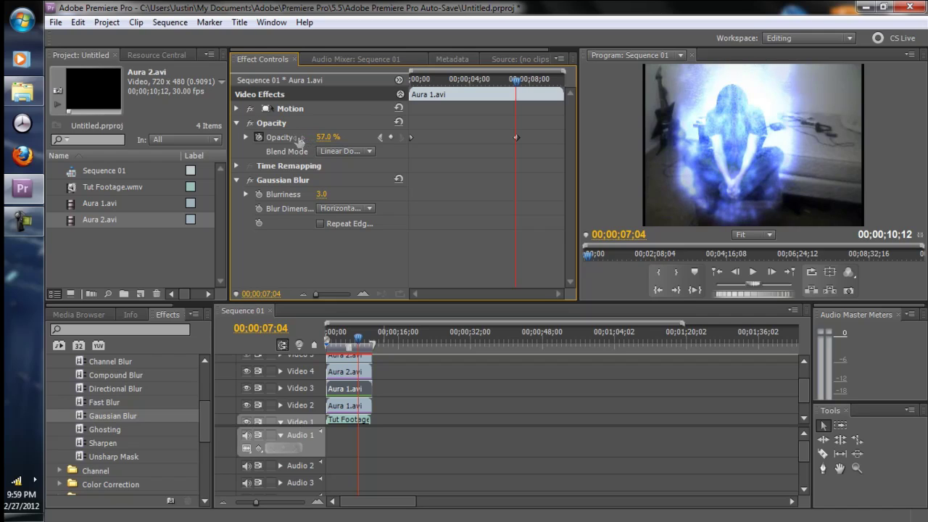
click(365, 405)
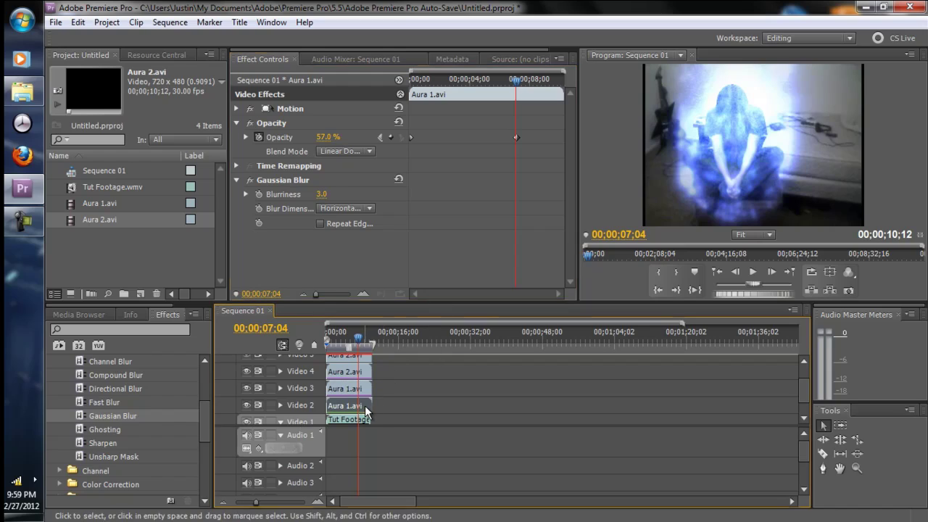
drag(329, 141, 279, 142)
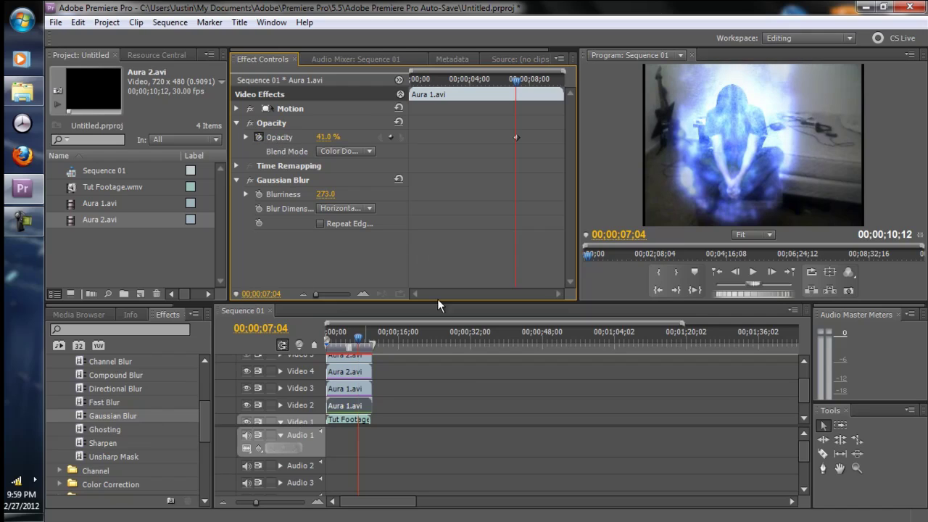
drag(798, 391, 802, 369)
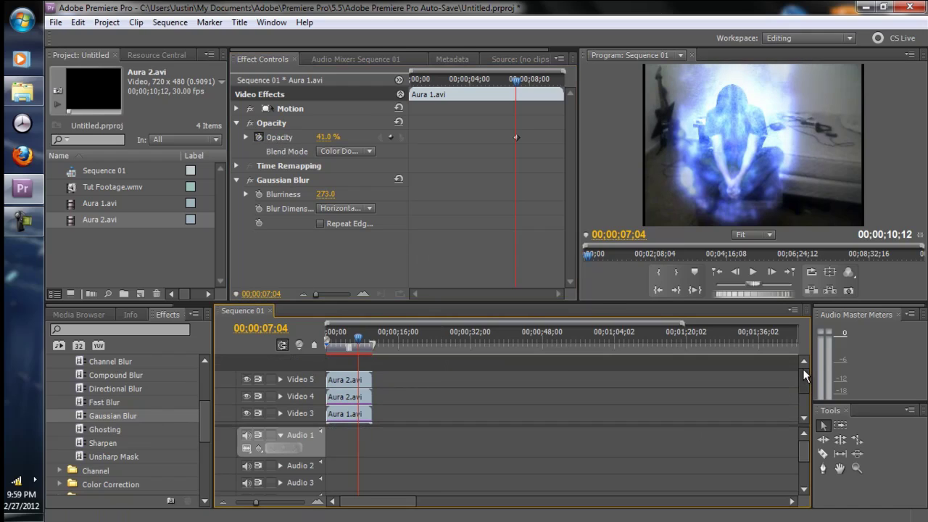
Lower the Aura 2.avi clips' opacity to 18% on Video 5 and 68% on Video 4.
click(363, 377)
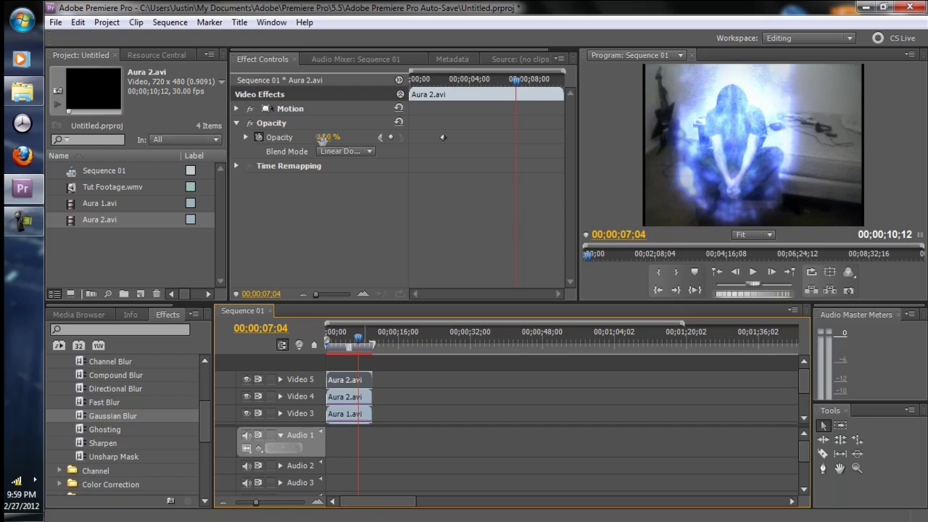
drag(322, 140, 304, 148)
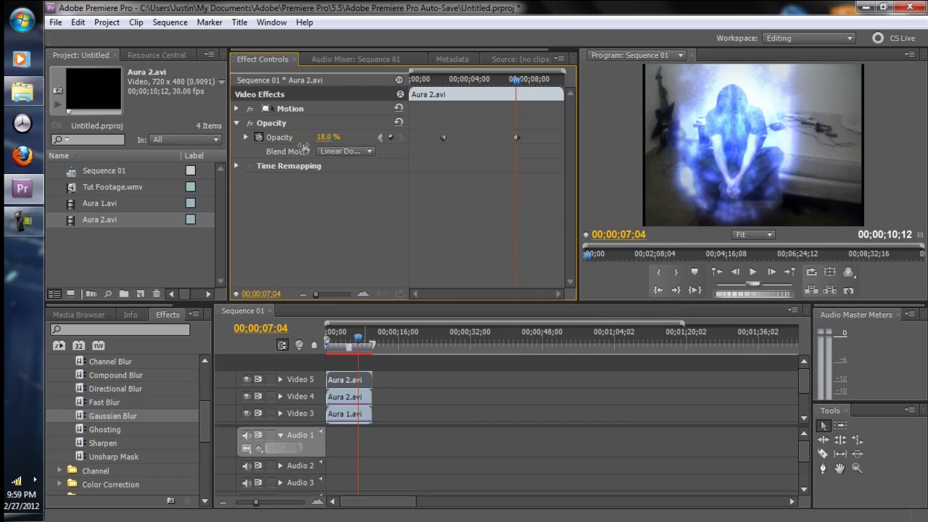
click(344, 395)
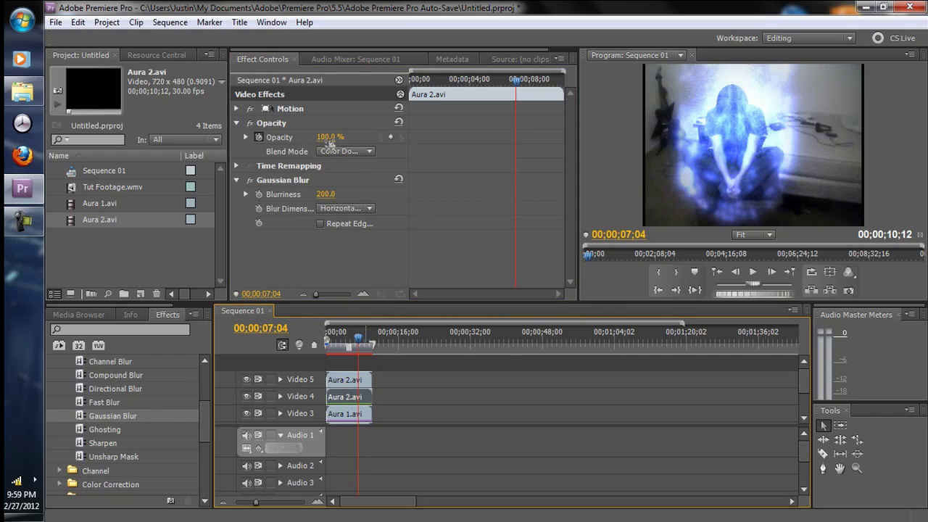
drag(329, 143, 308, 147)
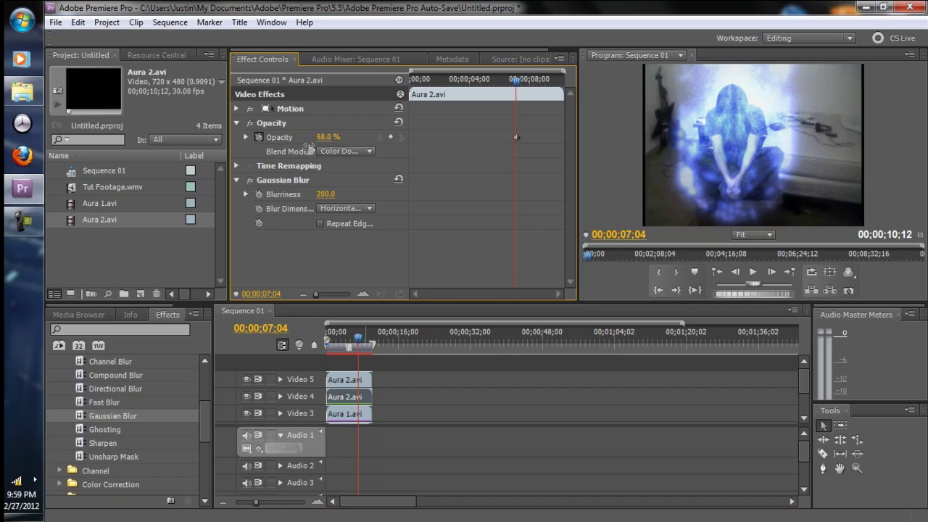
click(348, 382)
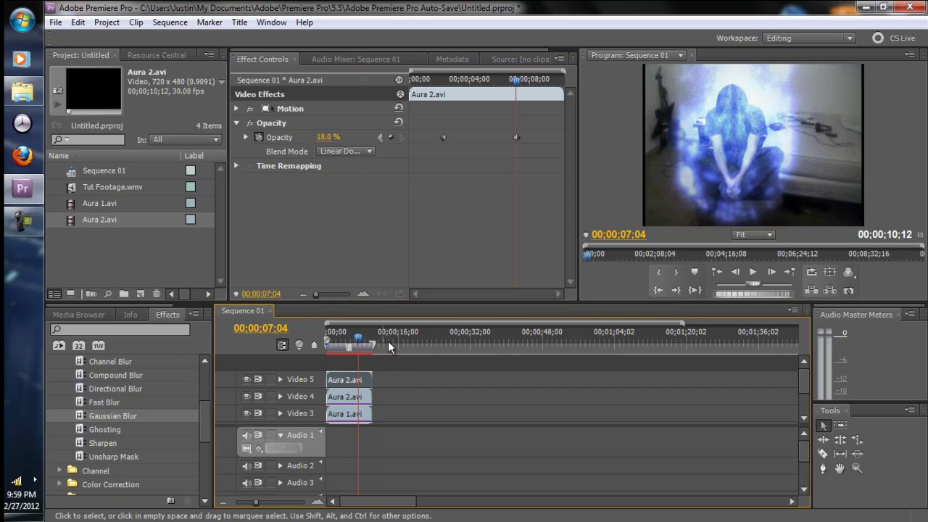
Delete the stray opacity keyframe from the Video 5 Aura 2.avi clip.
click(442, 139)
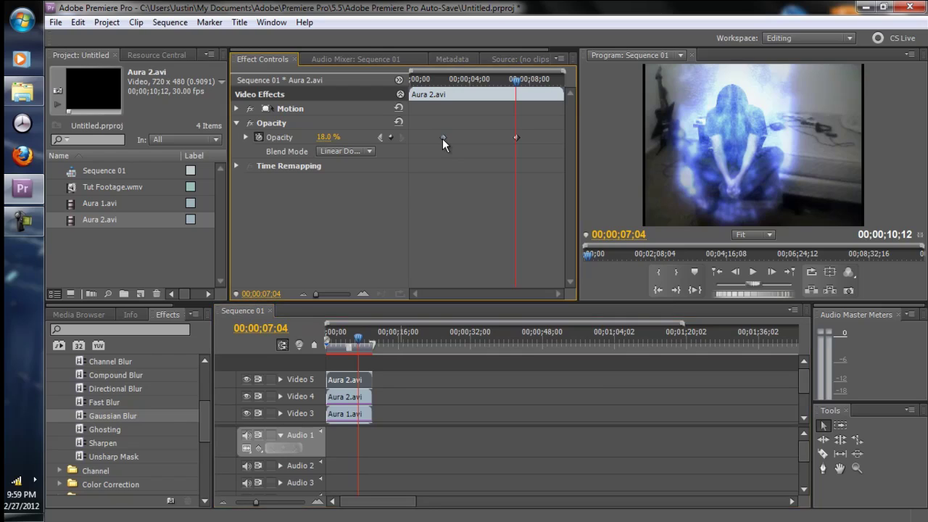
key(Delete)
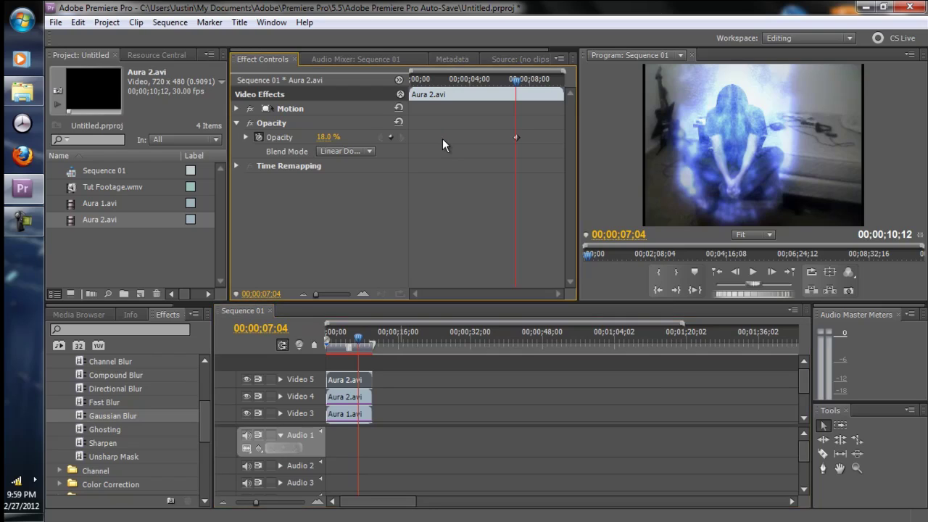
click(363, 396)
click(362, 411)
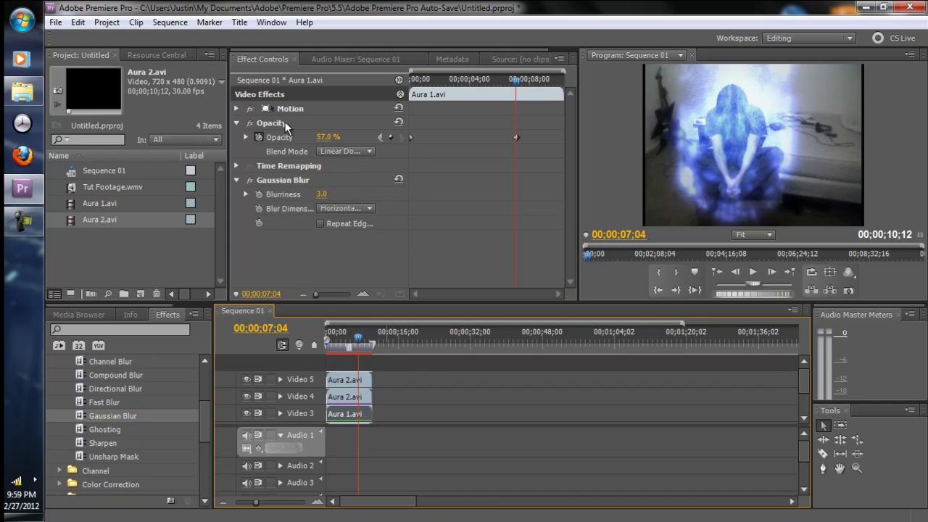
click(412, 136)
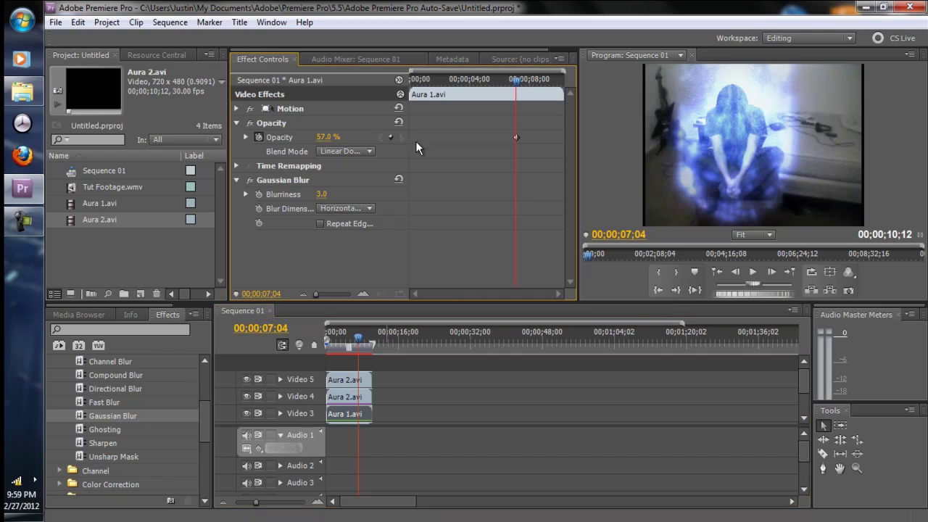
Recheck the Aura 1.avi clips on Video 2 and 3, then scrub back to 00;00;00;00.
drag(807, 375, 805, 390)
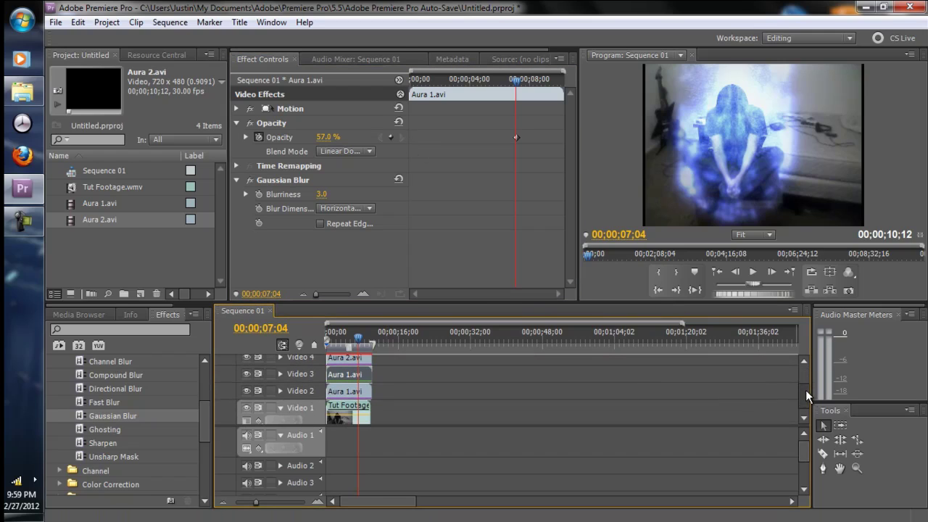
click(365, 388)
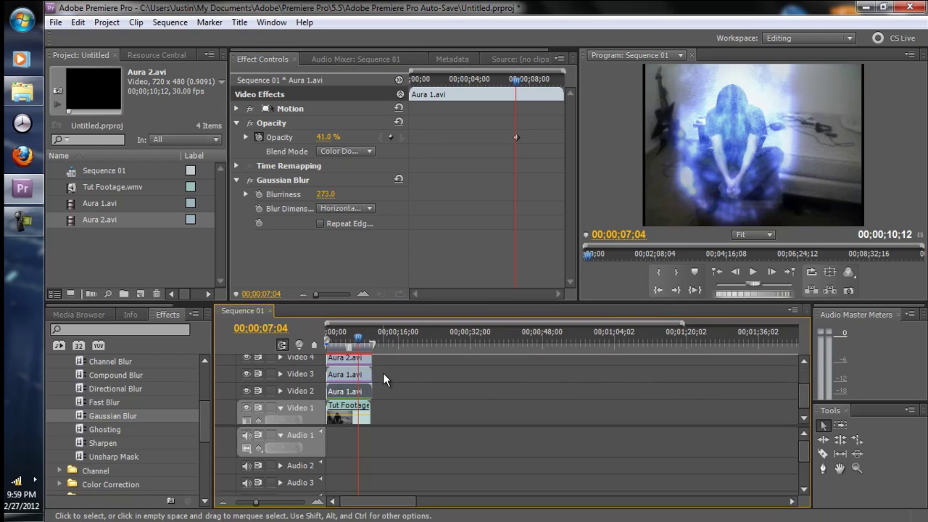
click(366, 370)
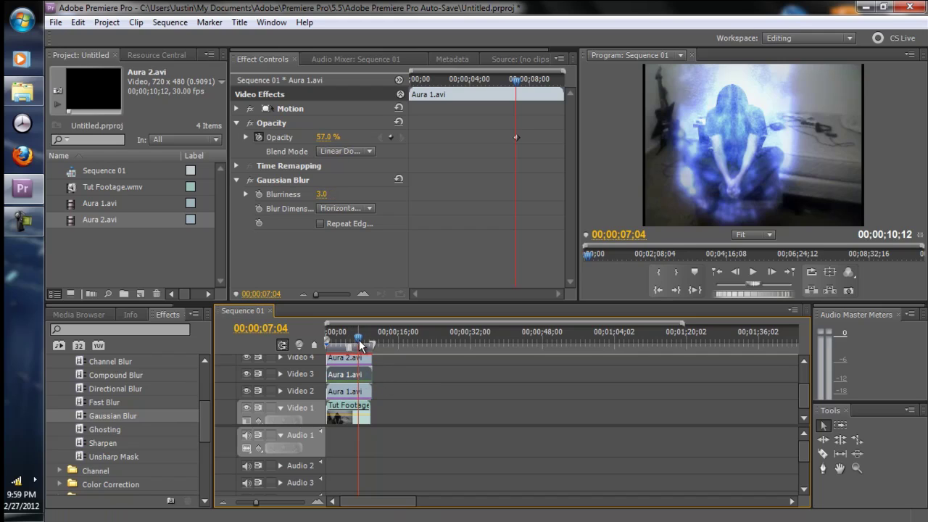
drag(358, 338, 328, 345)
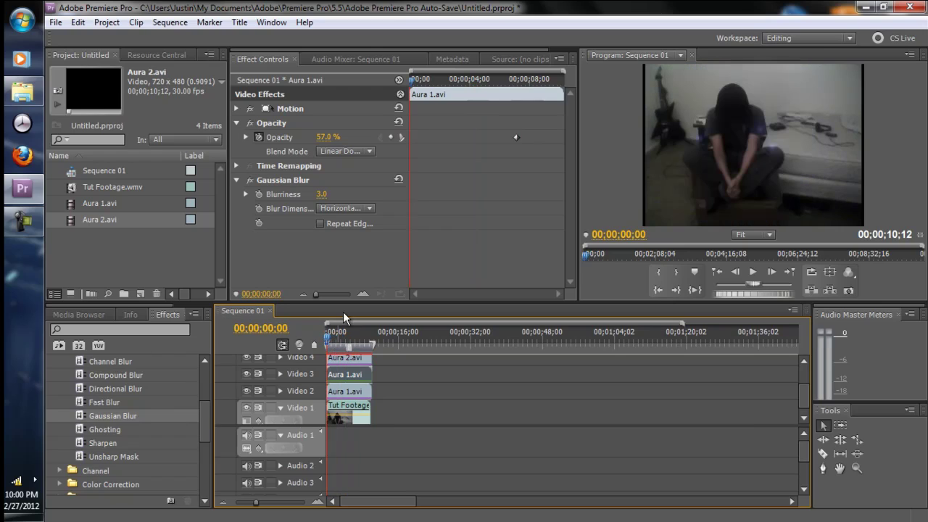